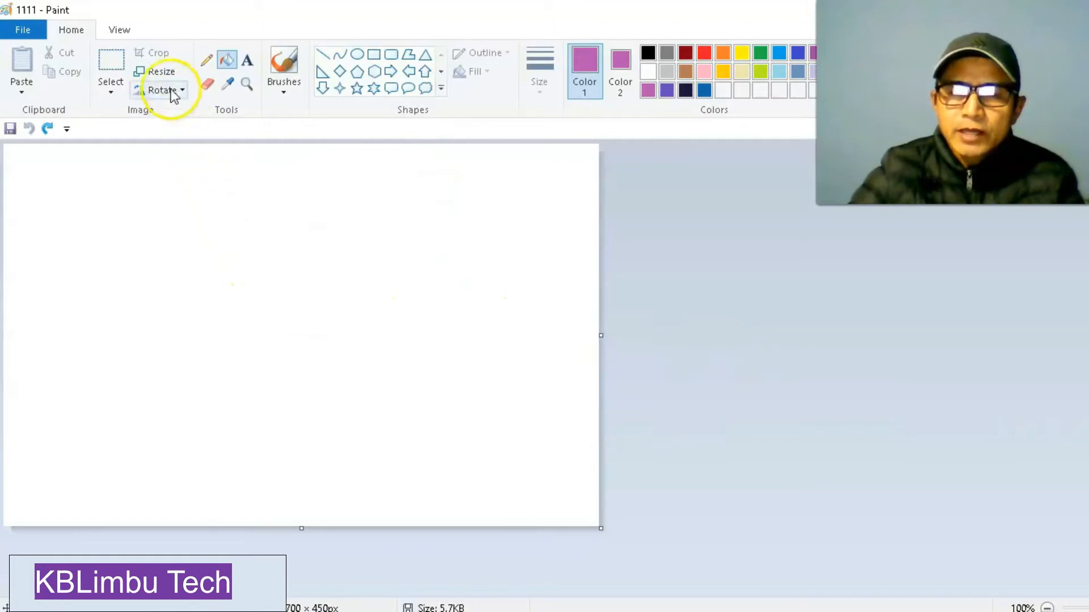
# Check the picture's size in pixels in the Resize and Skew settings and accept them.
pyautogui.click(162, 72)
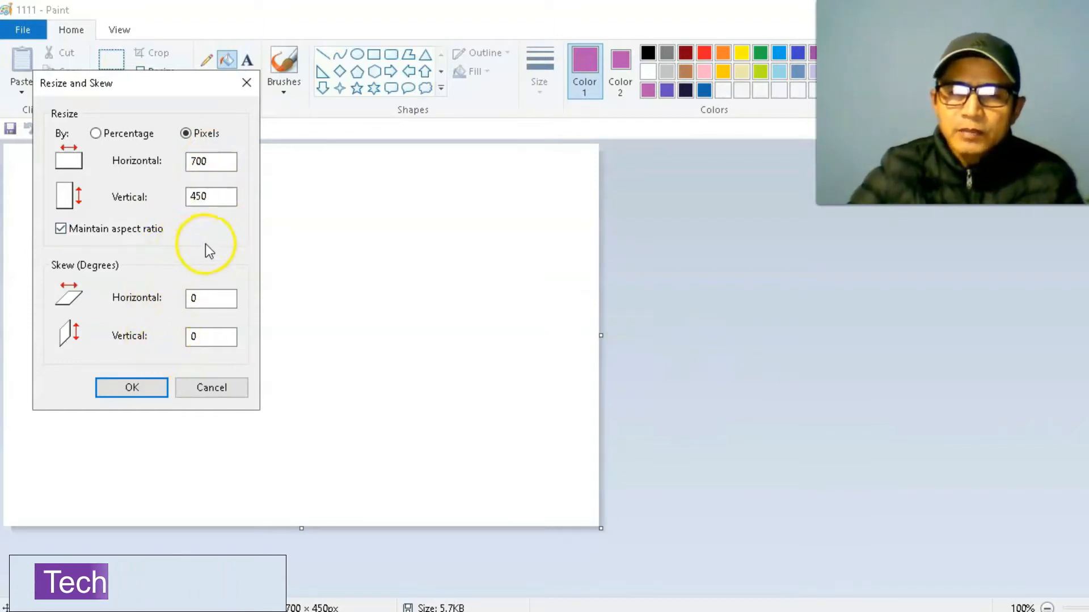
pyautogui.click(144, 387)
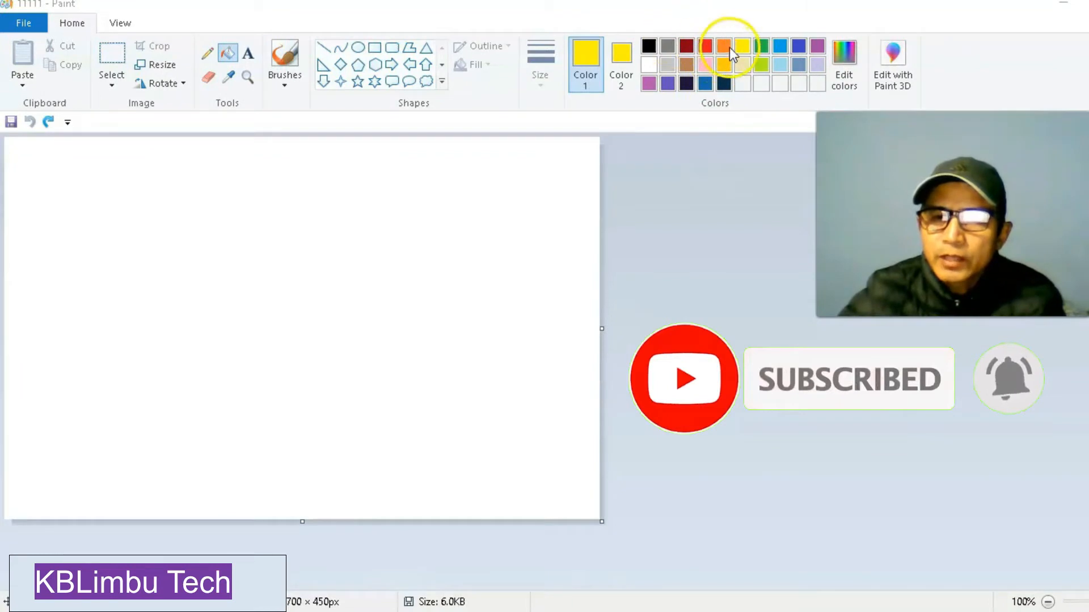
# Draw a yellow line from the canvas's bottom-edge midpoint to the lower right edge and fill the corner below it yellow.
pyautogui.click(620, 53)
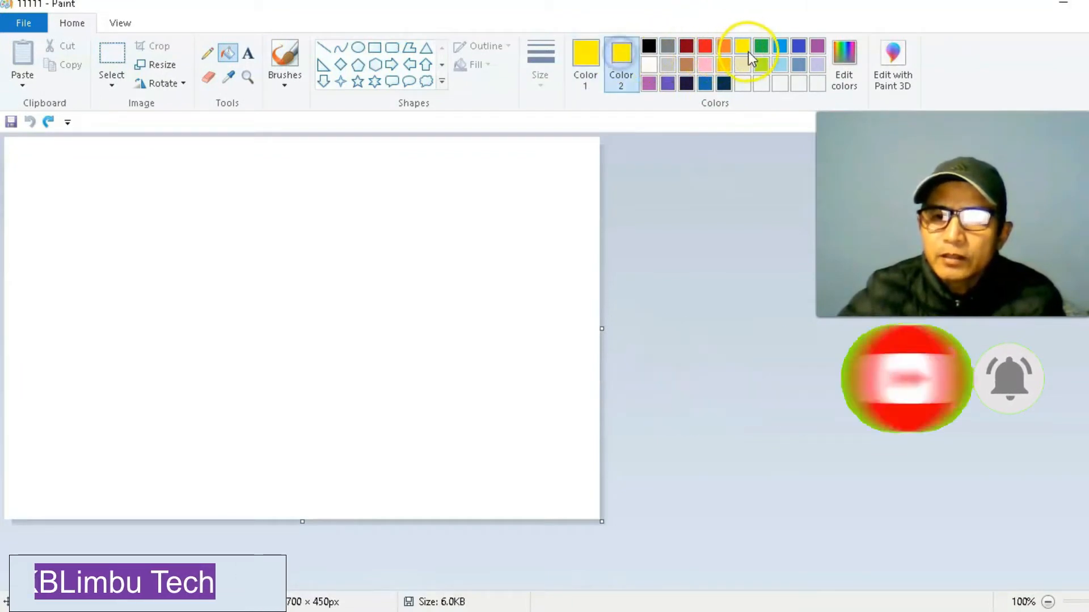
pyautogui.click(585, 56)
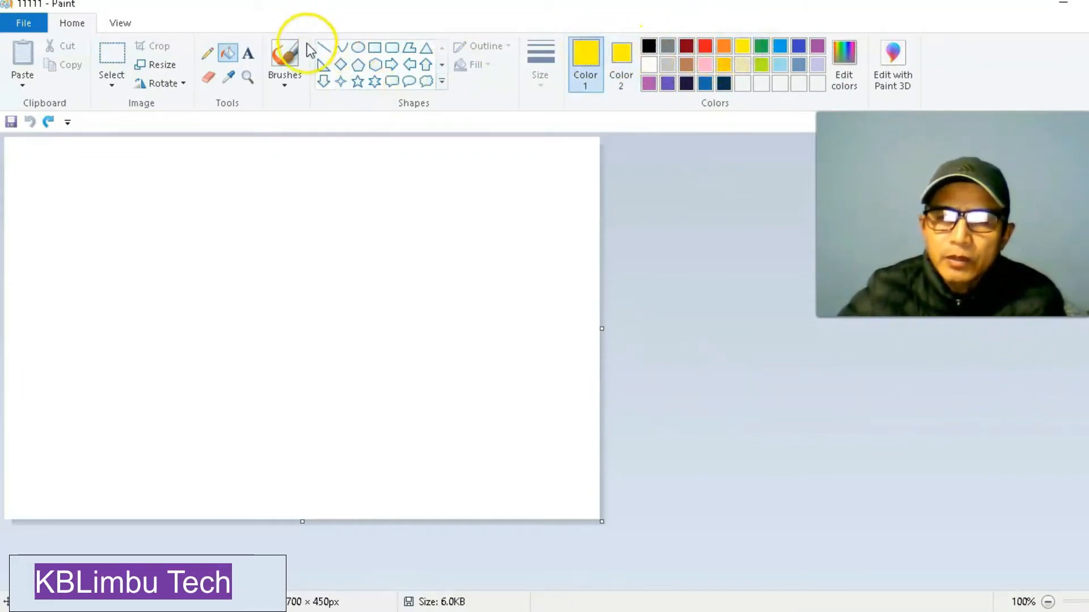
pyautogui.click(325, 50)
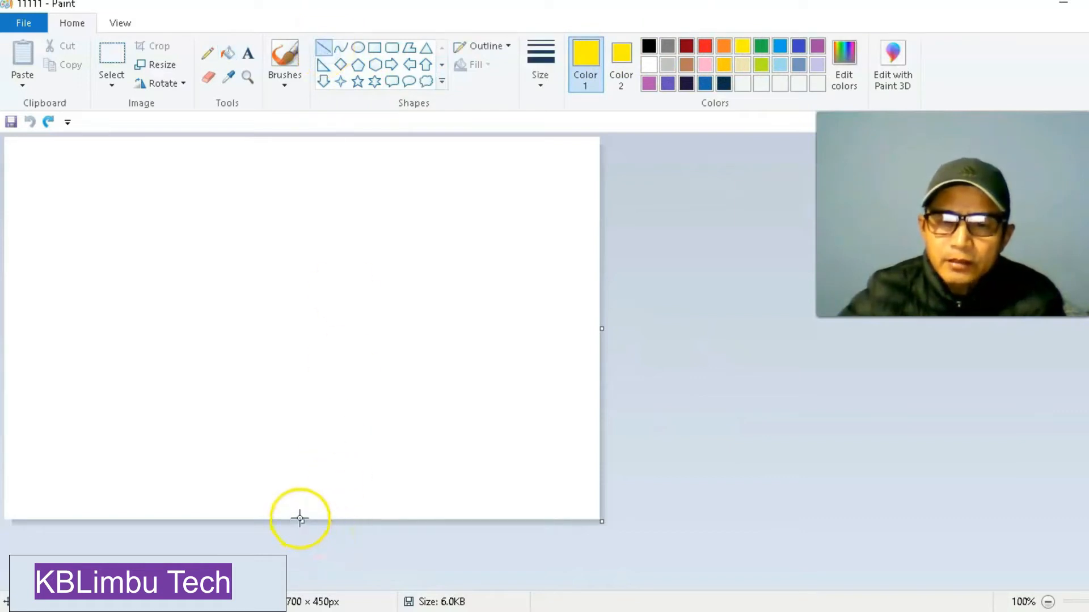
pyautogui.moveTo(342, 505); pyautogui.dragTo(601, 407)
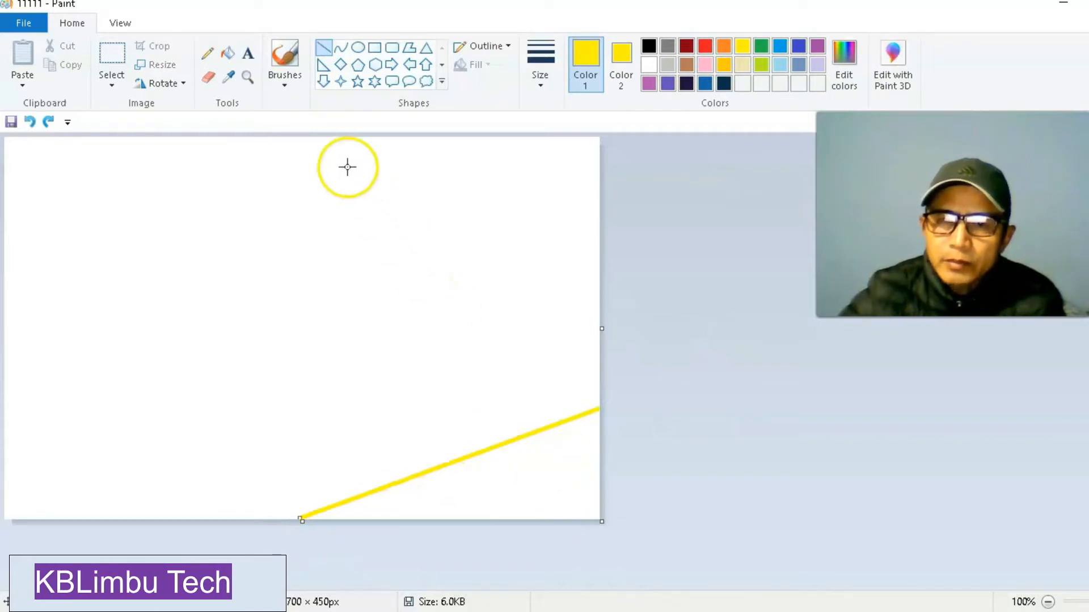
pyautogui.click(228, 54)
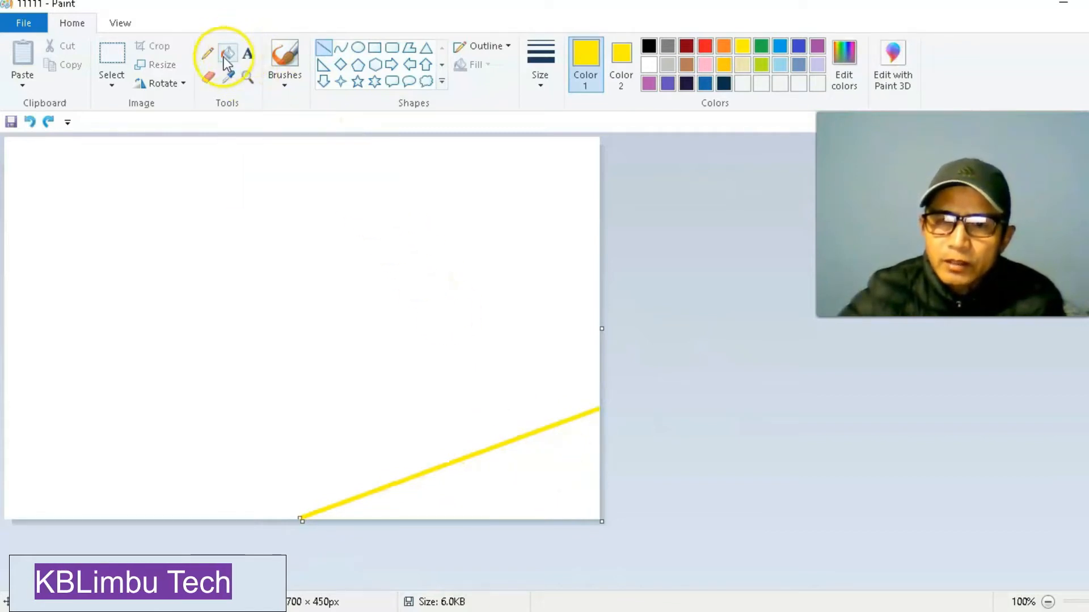
pyautogui.click(230, 52)
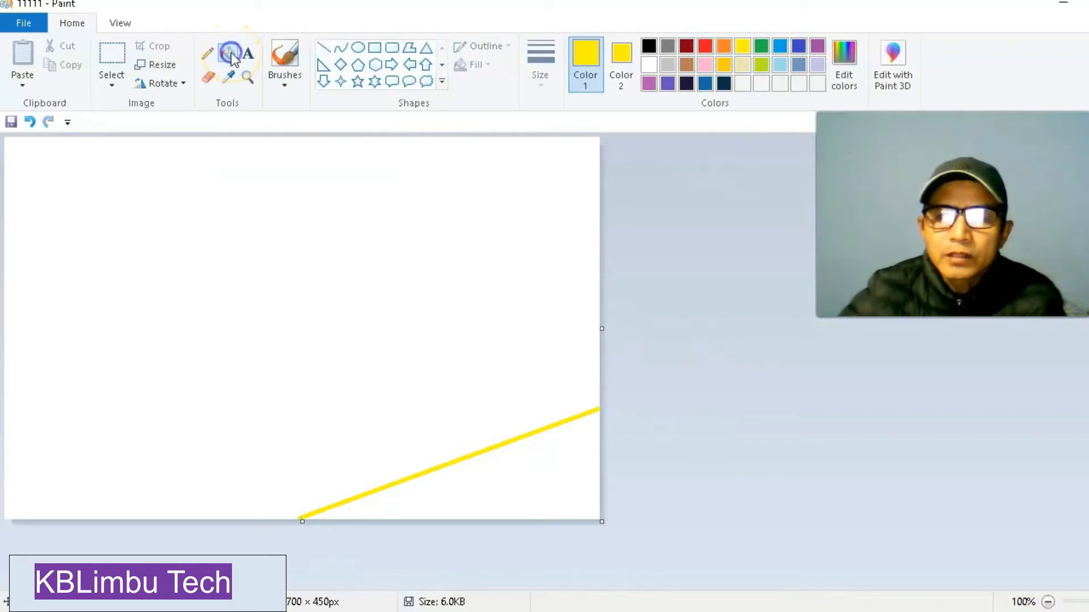
pyautogui.click(508, 473)
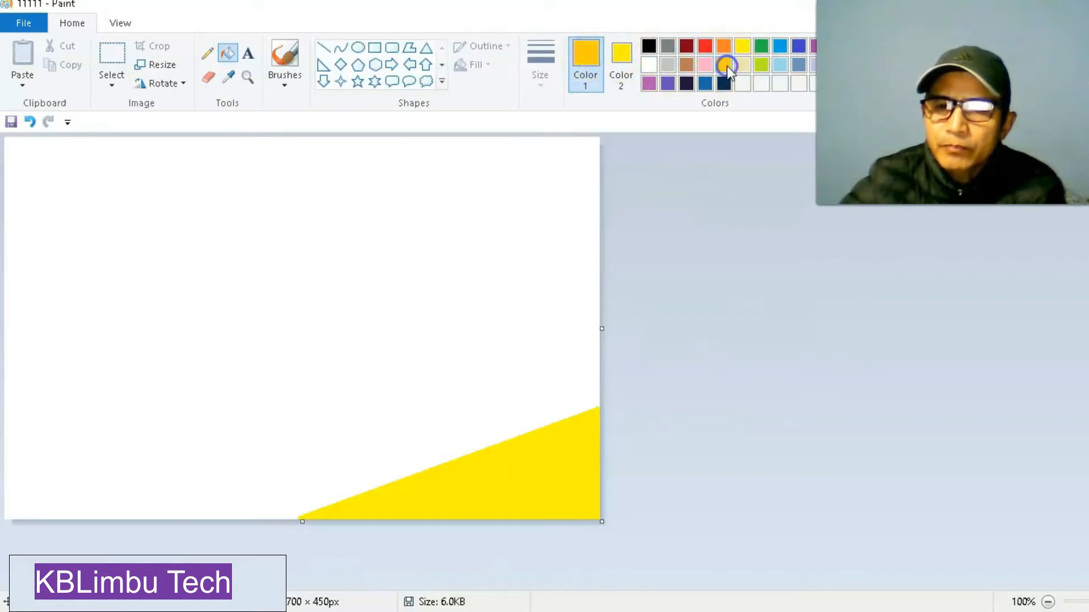
# Draw a gold line from a quarter along the bottom edge to the right edge's midpoint and fill the band below it gold.
pyautogui.click(621, 56)
pyautogui.click(723, 64)
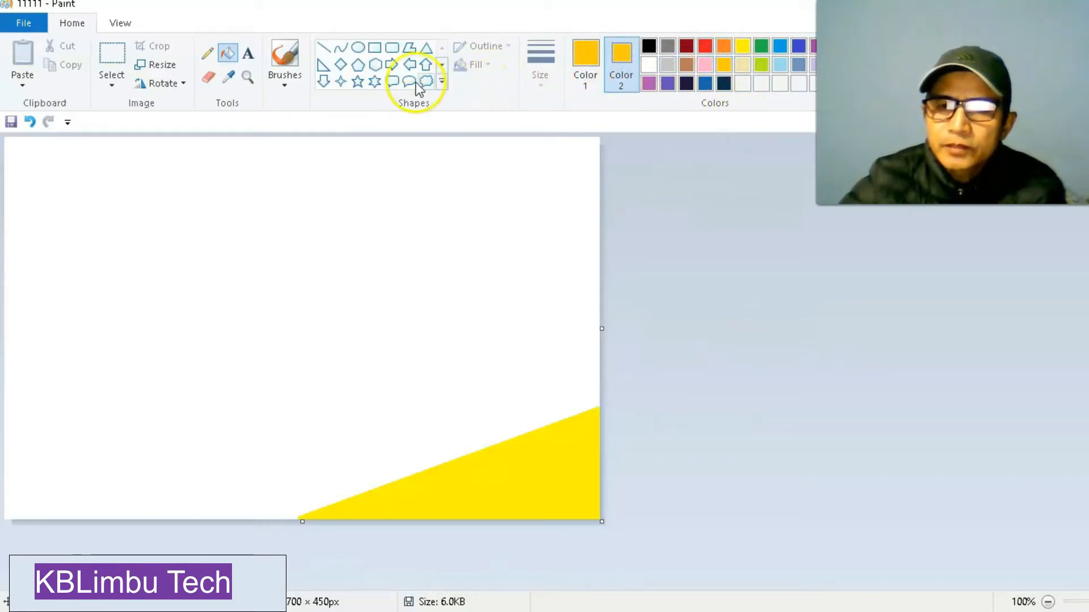
pyautogui.click(326, 48)
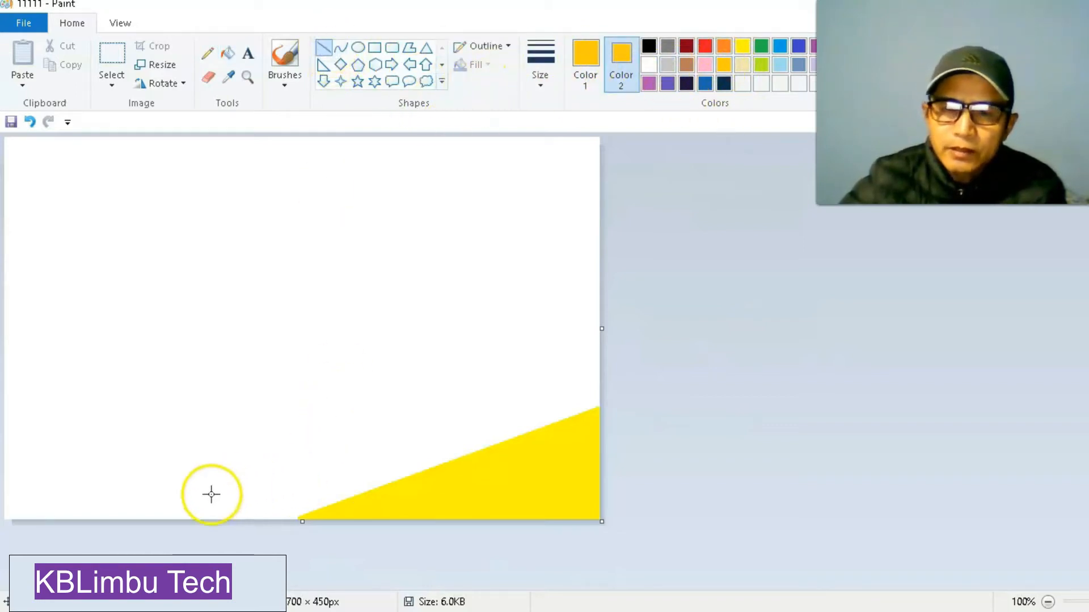
pyautogui.moveTo(154, 518); pyautogui.dragTo(602, 328)
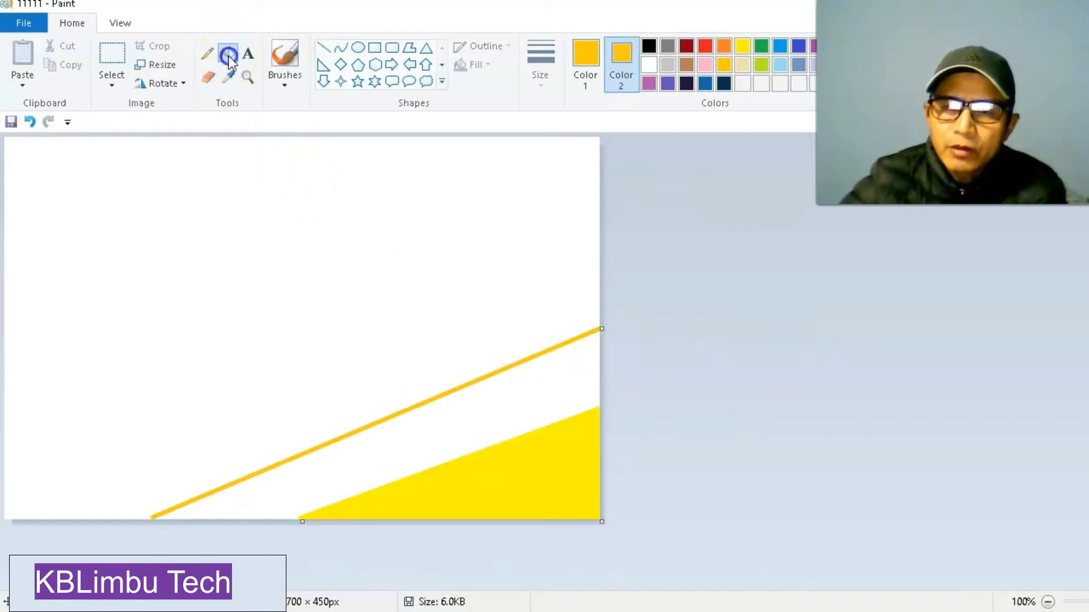
pyautogui.click(473, 411)
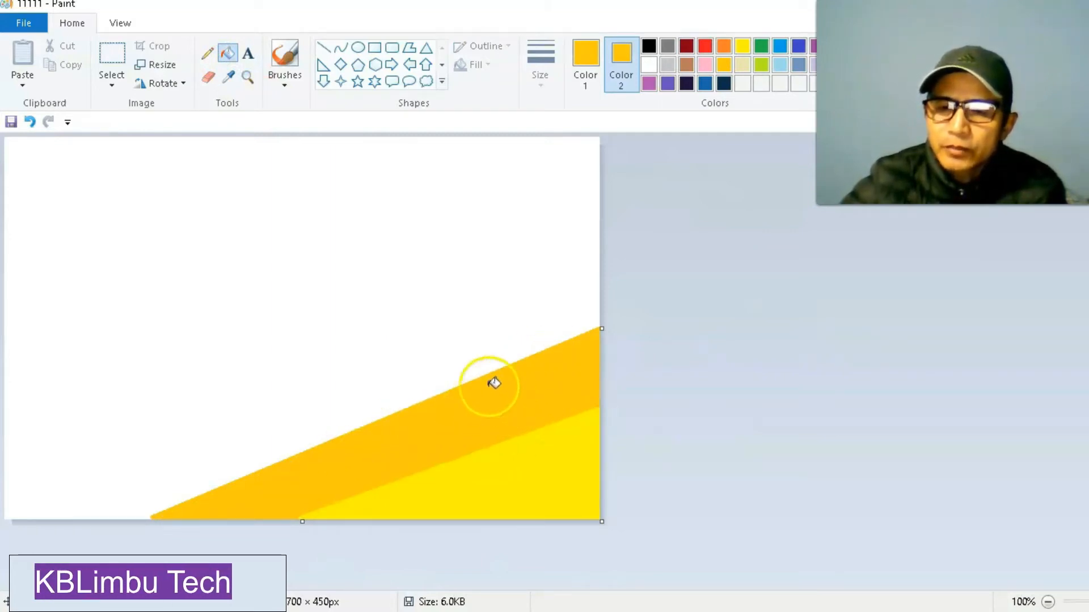
# Draw an orange line from the canvas's bottom-left corner to the upper right edge and fill the band above the gold one orange.
pyautogui.click(724, 46)
pyautogui.click(592, 57)
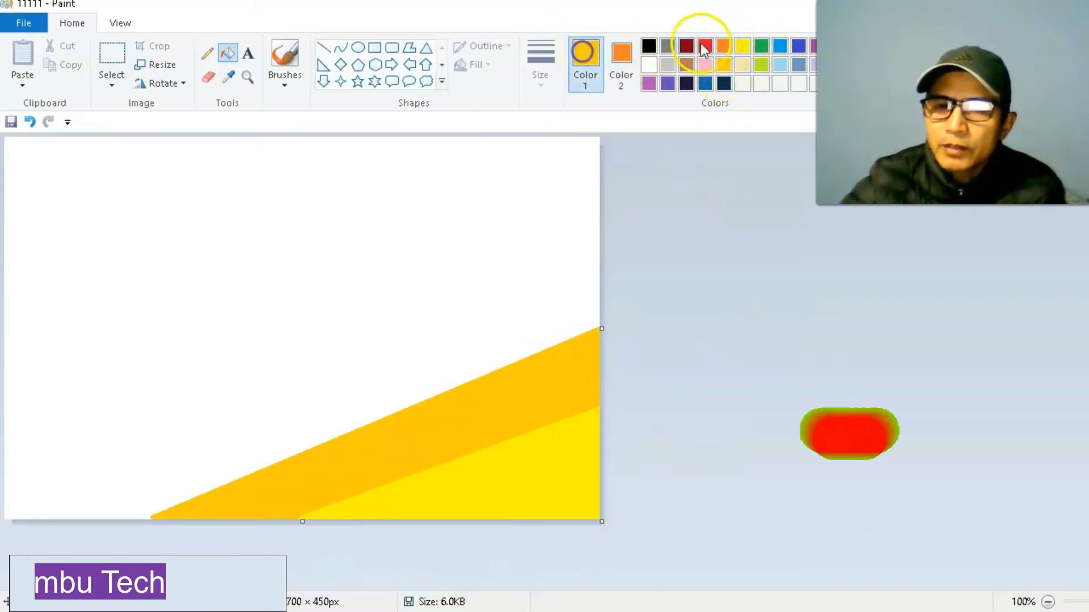
pyautogui.click(729, 45)
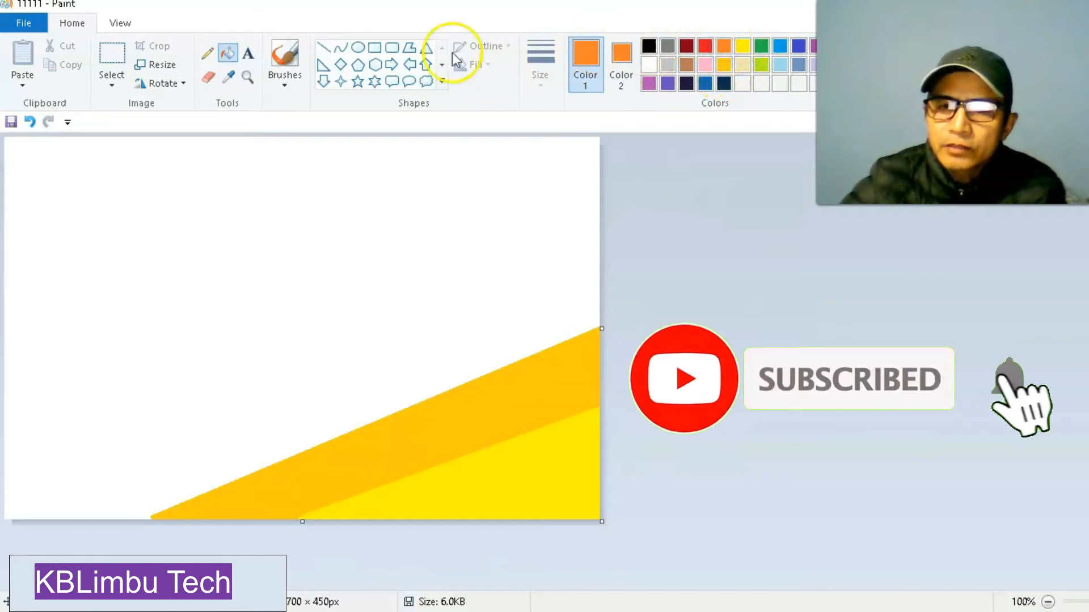
pyautogui.click(323, 48)
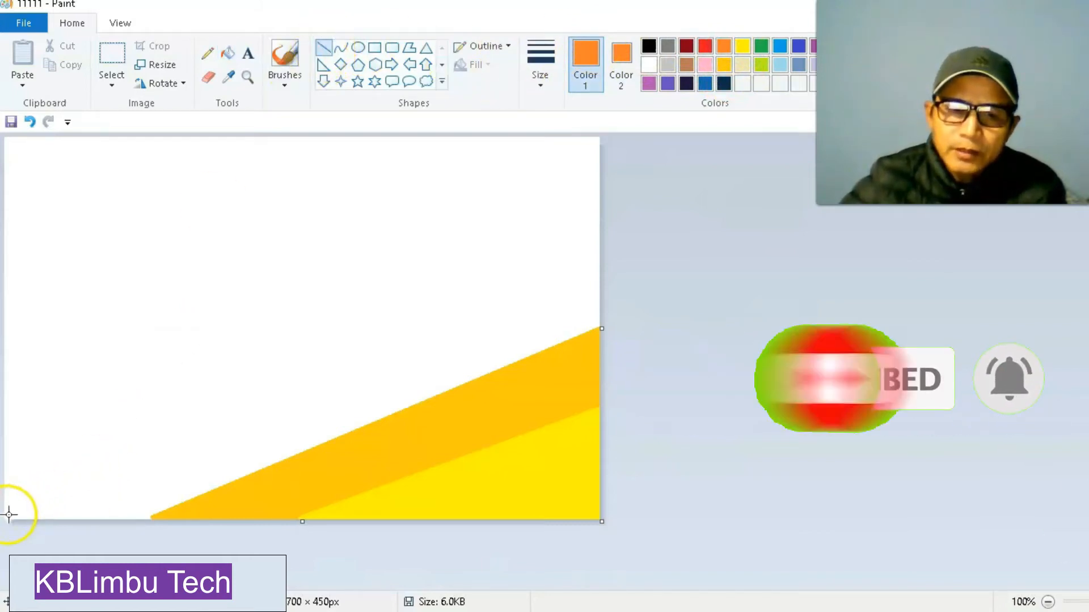
pyautogui.moveTo(9, 515); pyautogui.dragTo(598, 244)
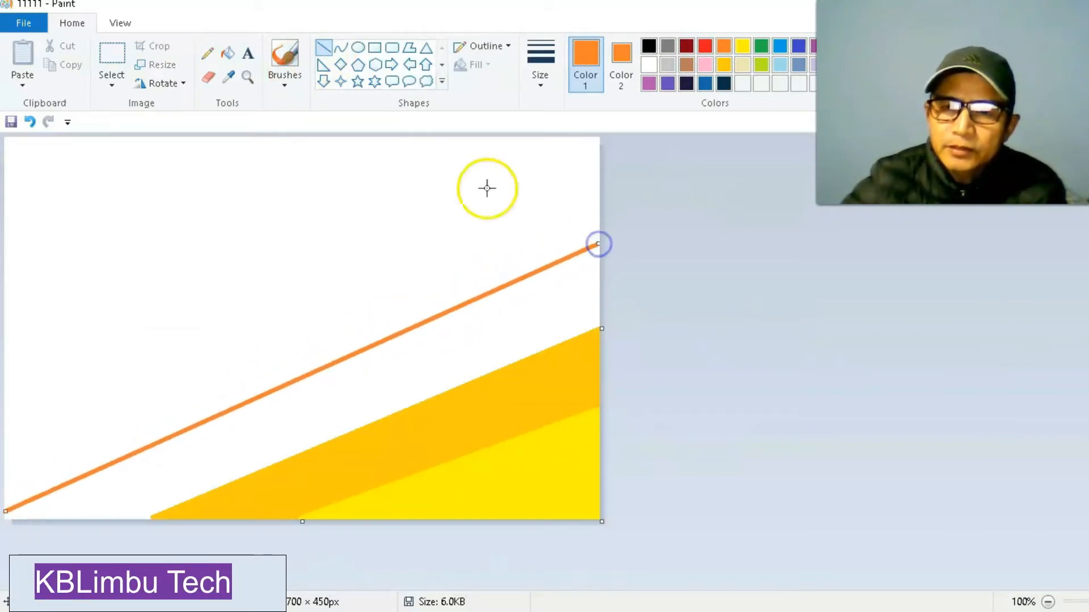
pyautogui.click(229, 53)
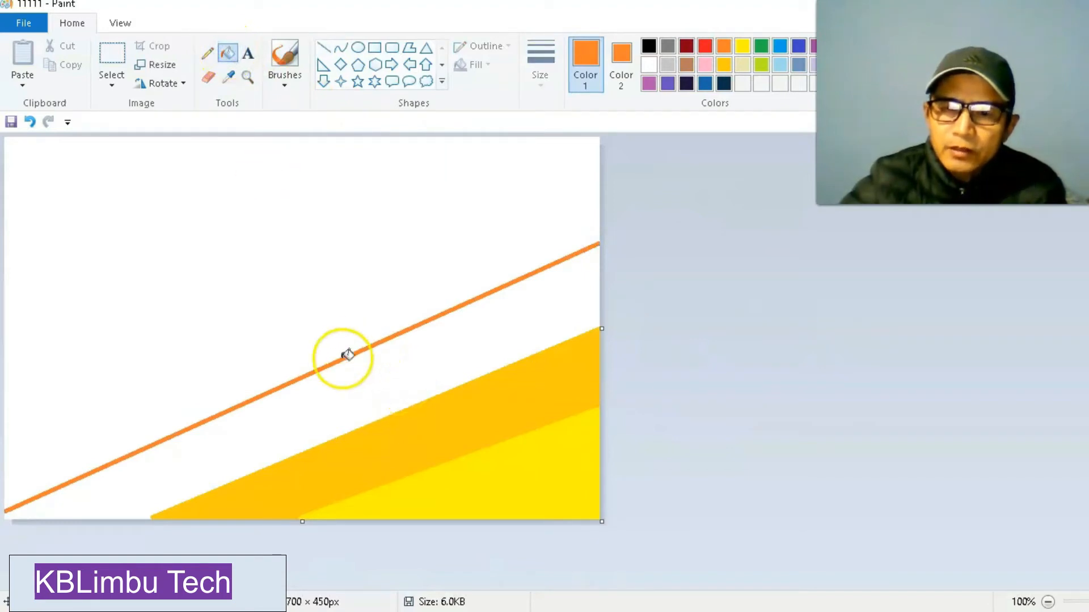
pyautogui.click(408, 363)
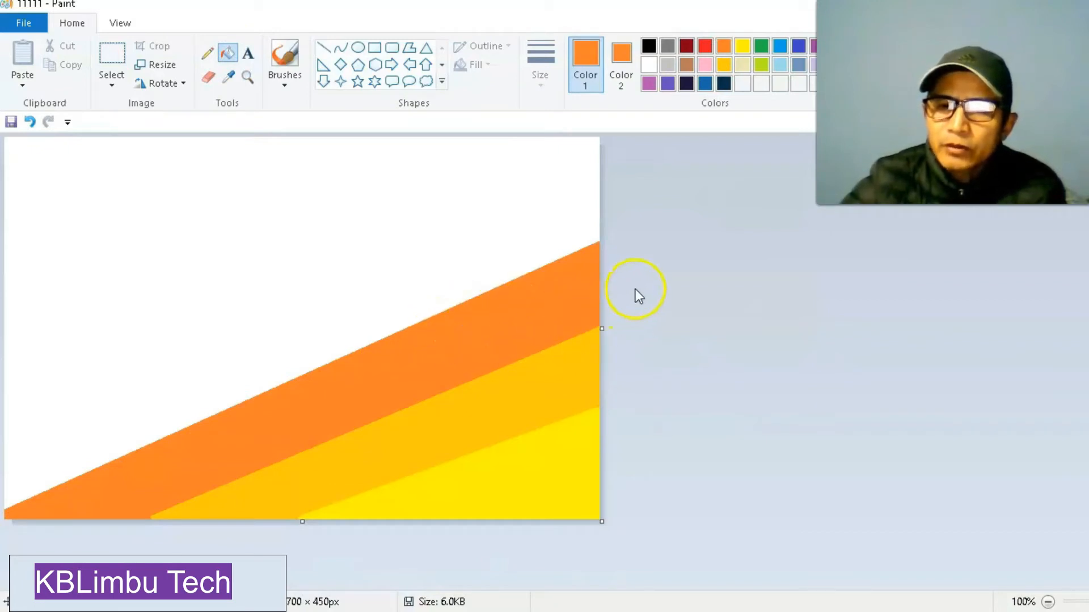
# Draw a purple line from the lower left edge to near the canvas's top-right corner and fill the band above the orange one purple.
pyautogui.click(667, 86)
pyautogui.click(621, 51)
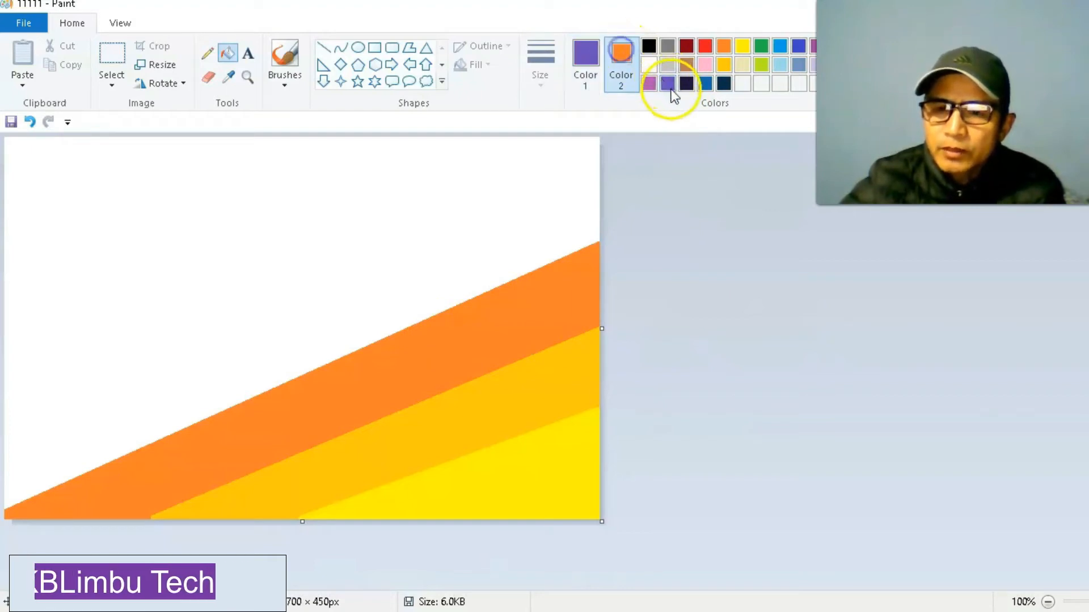
pyautogui.click(667, 84)
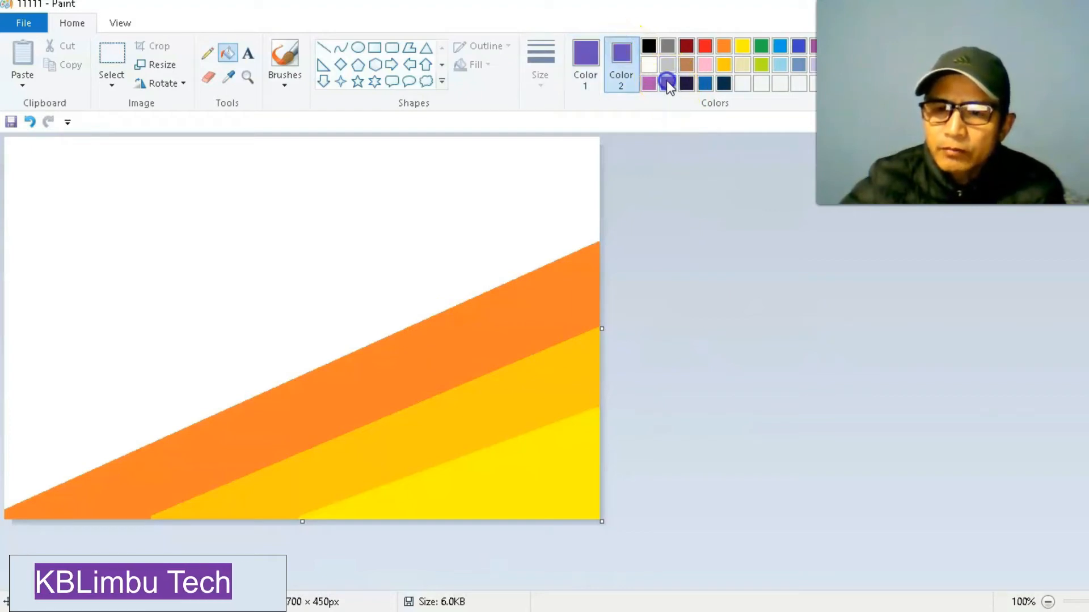
pyautogui.click(324, 47)
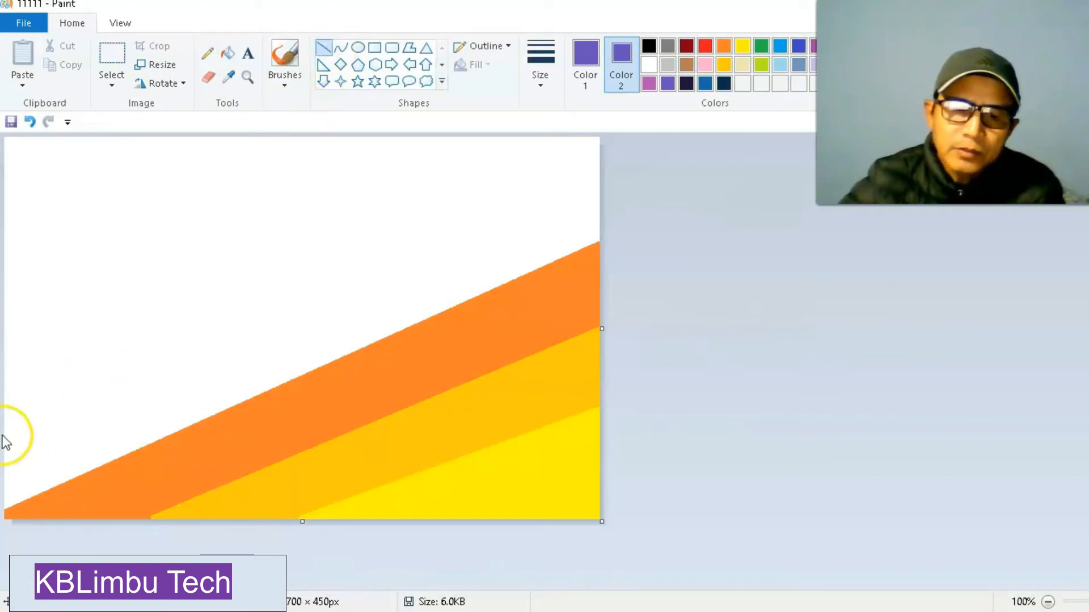
pyautogui.moveTo(8, 423); pyautogui.dragTo(603, 142)
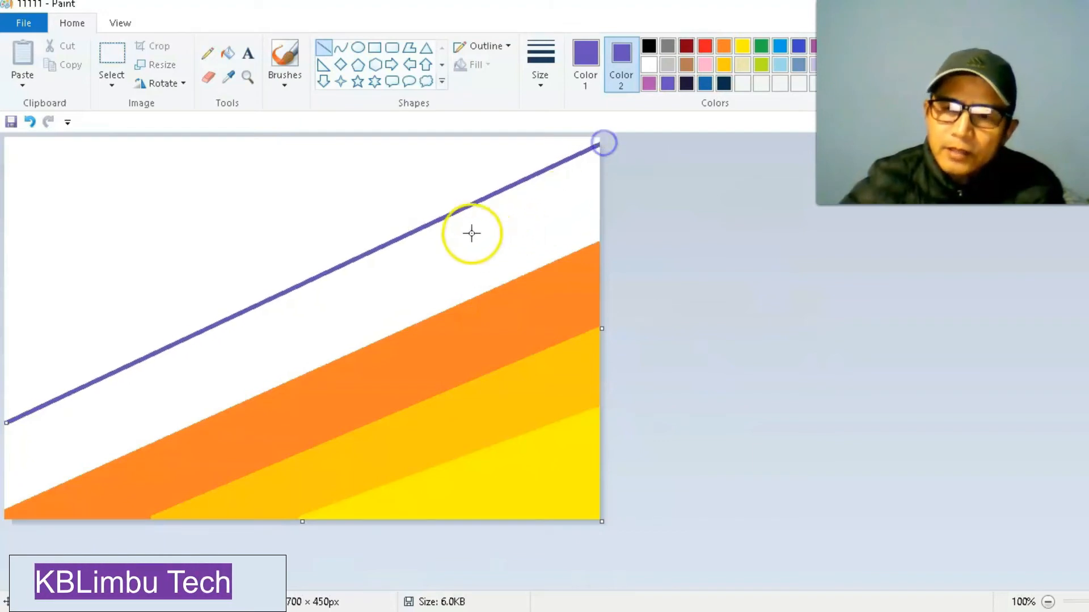
pyautogui.click(229, 54)
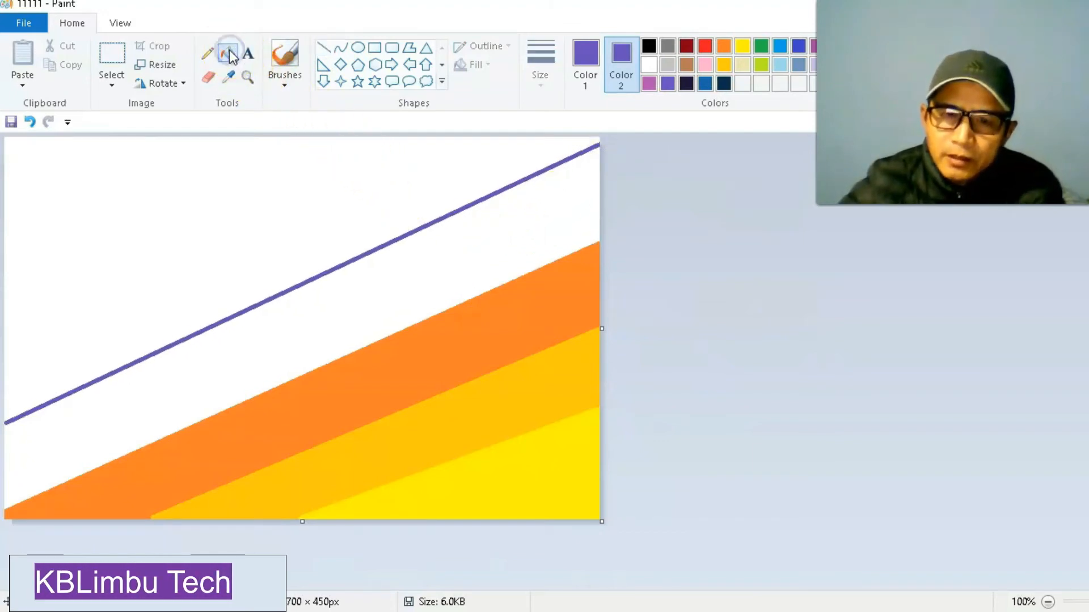
pyautogui.click(346, 294)
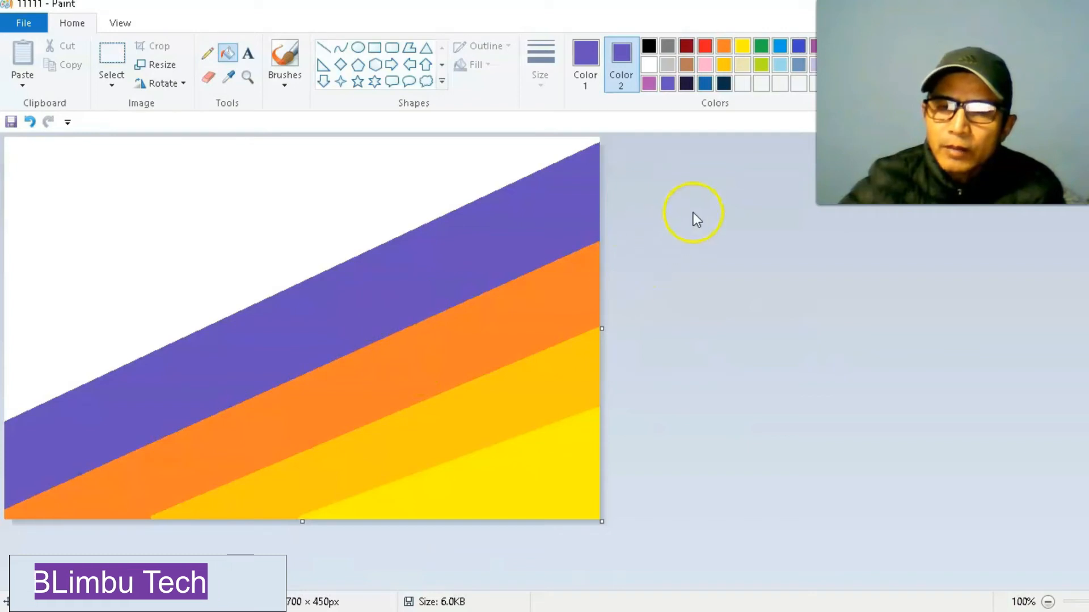
# Draw a blue line from near the left edge's midpoint to about two-thirds along the top edge and fill the band below it blue.
pyautogui.click(705, 86)
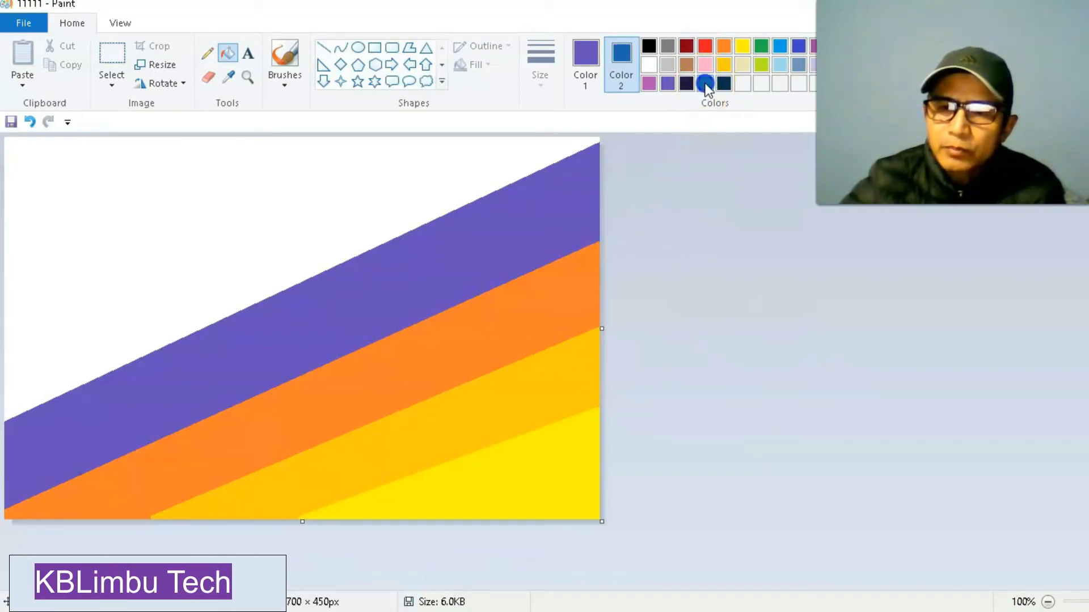
pyautogui.click(584, 52)
pyautogui.click(593, 68)
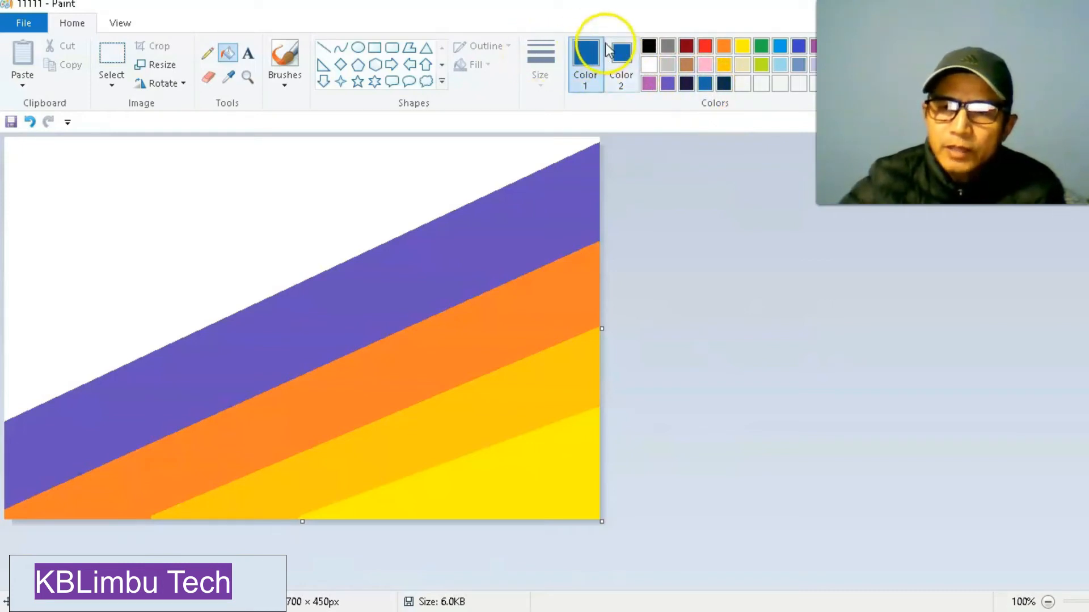
pyautogui.click(324, 48)
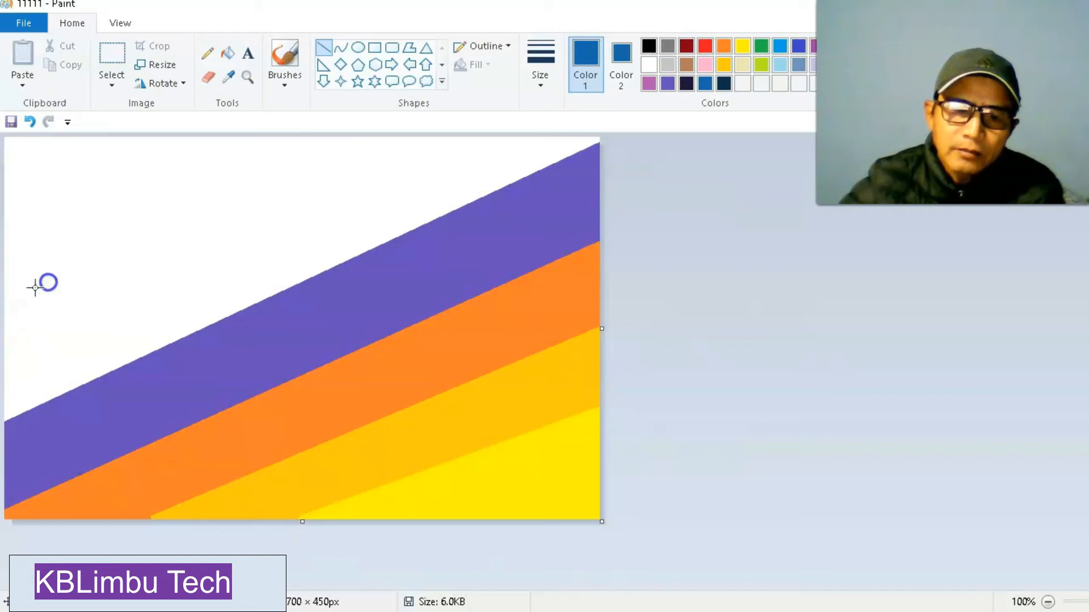
pyautogui.moveTo(8, 304); pyautogui.dragTo(389, 135)
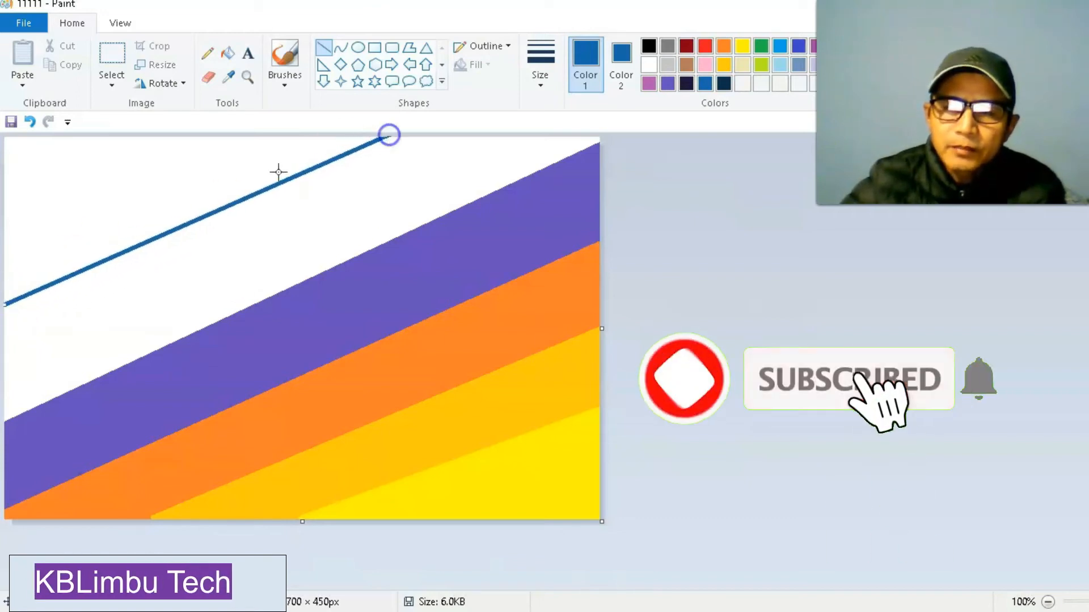
pyautogui.click(227, 53)
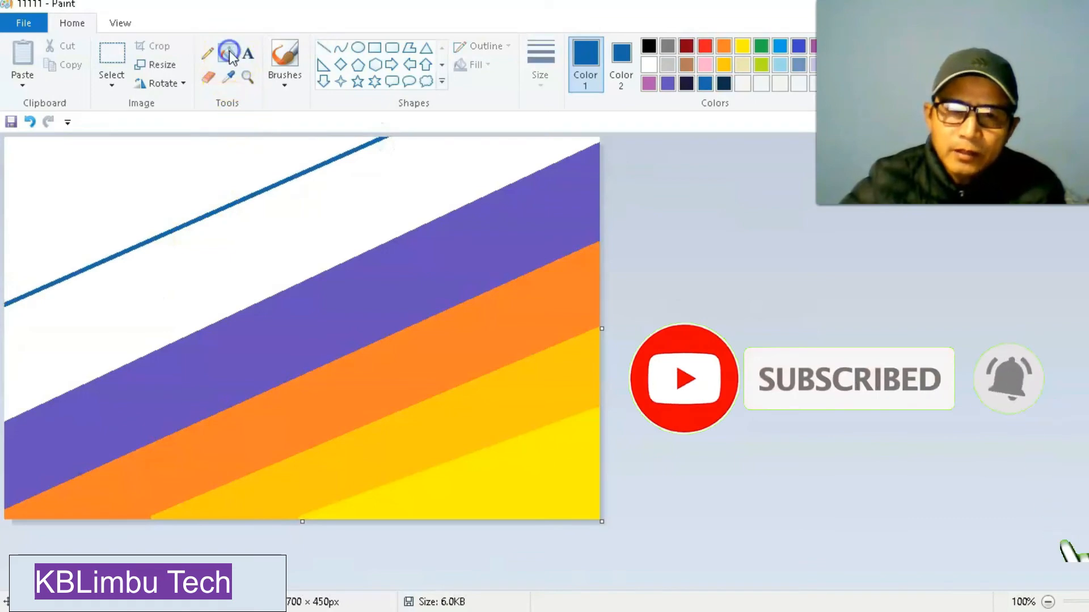
pyautogui.click(267, 233)
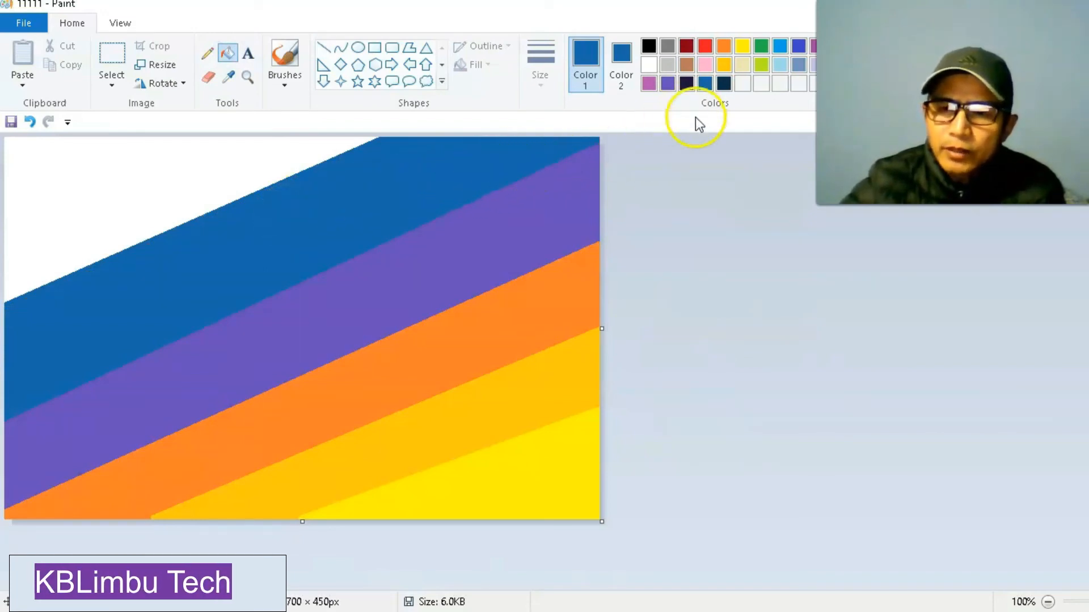
# Set Color 2 to dark navy and fill the remaining white top-left corner of the canvas with dark navy.
pyautogui.click(621, 56)
pyautogui.click(724, 84)
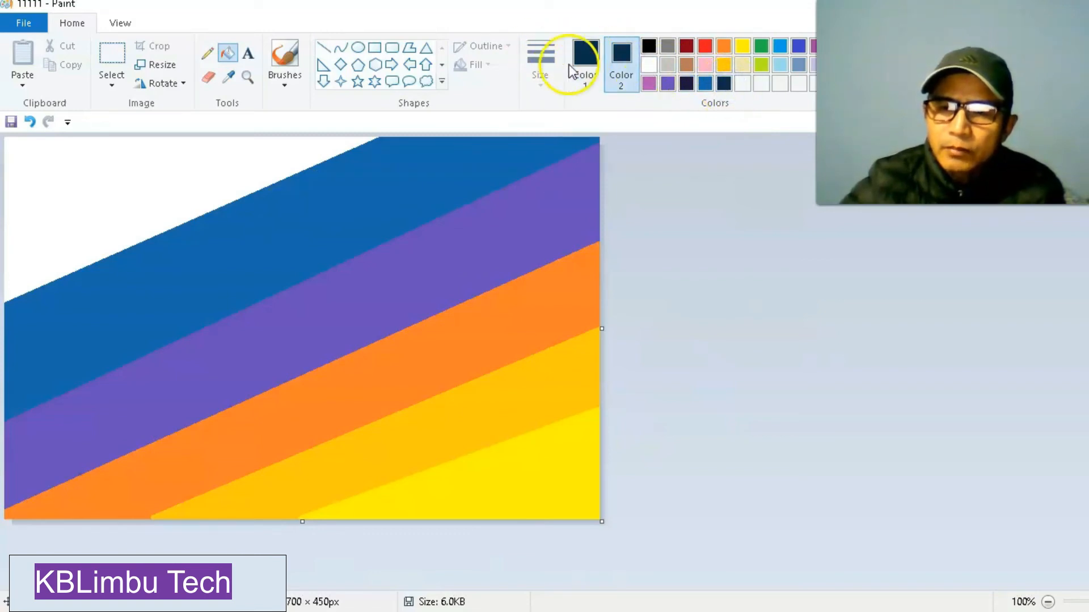
pyautogui.click(226, 54)
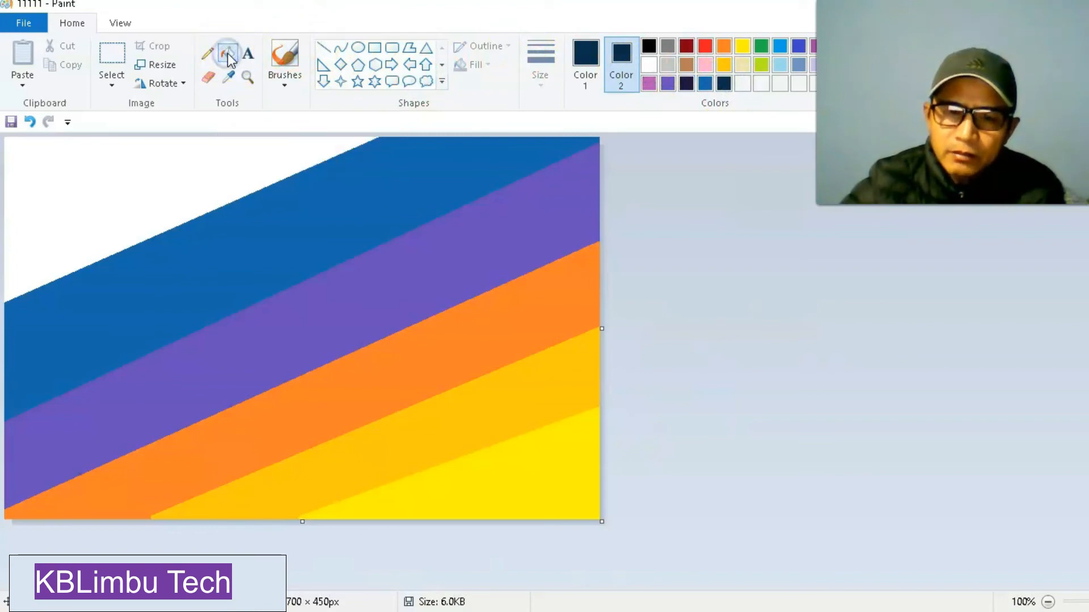
pyautogui.click(113, 176)
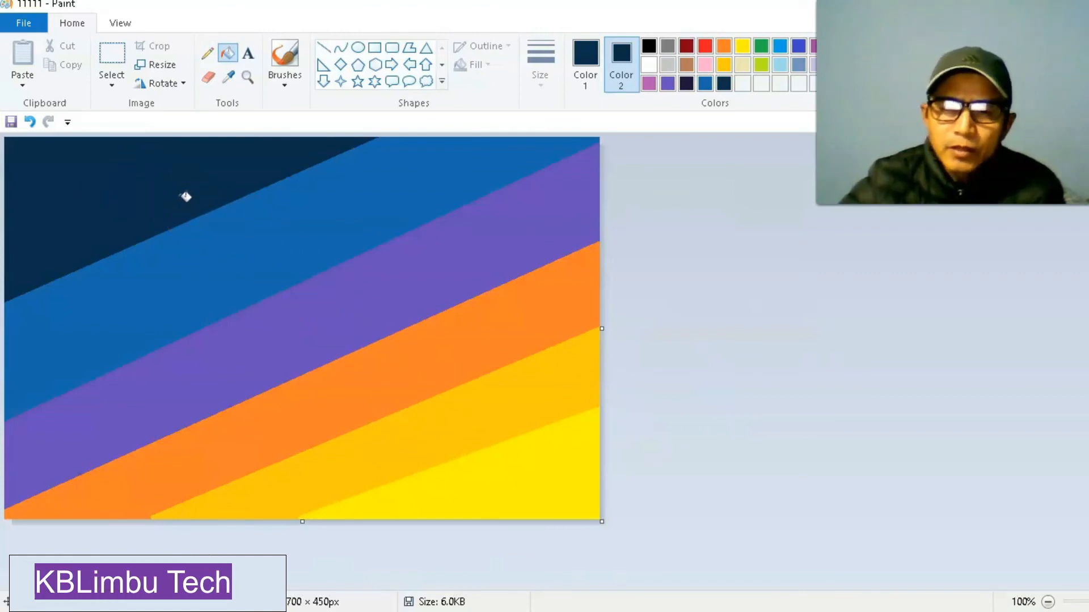
# Resize the picture by pixels to a horizontal size of 1 without maintaining the aspect ratio, keeping the vertical size at 450.
pyautogui.click(165, 67)
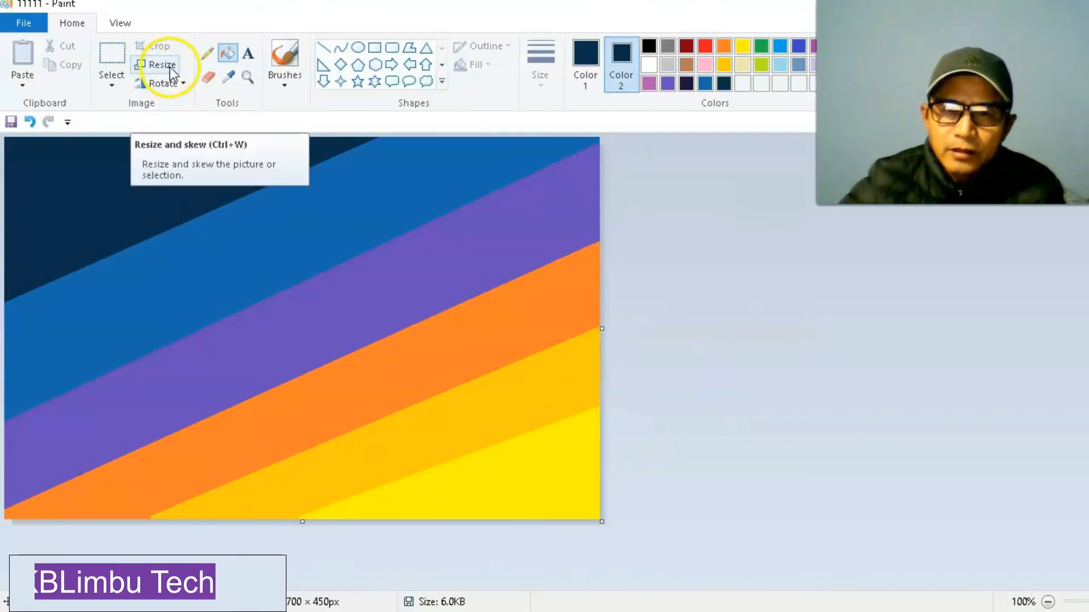
pyautogui.click(170, 67)
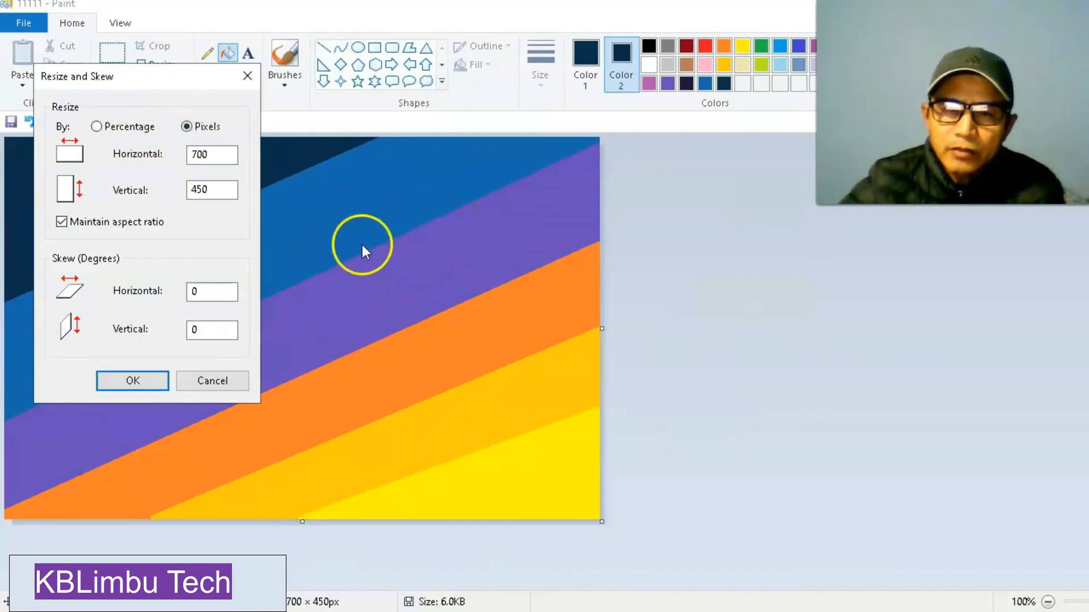
pyautogui.click(60, 222)
pyautogui.click(208, 155)
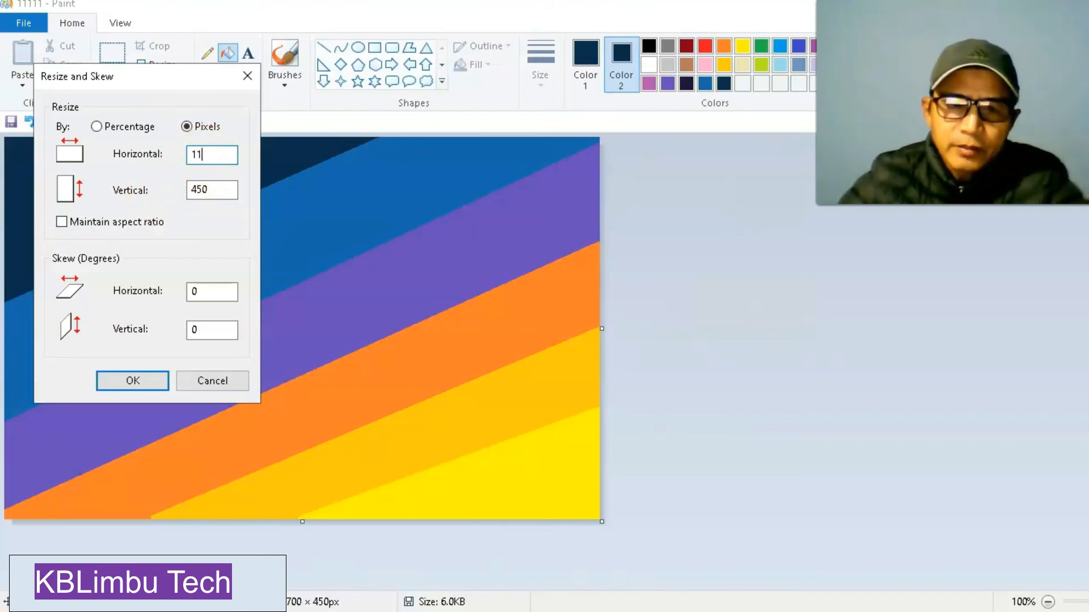
pyautogui.press('BackSpace')
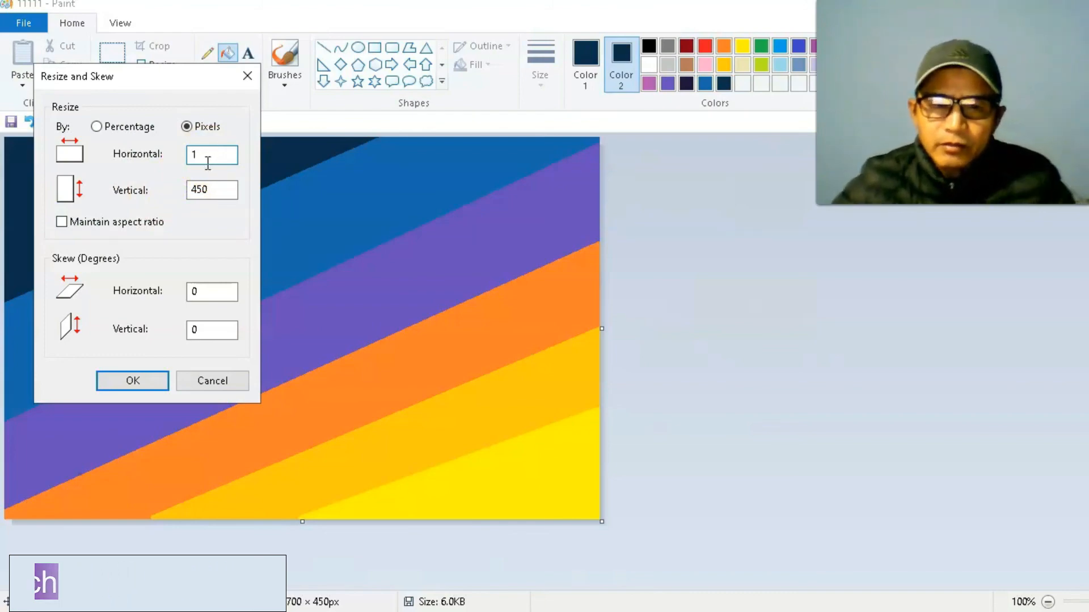
pyautogui.click(142, 381)
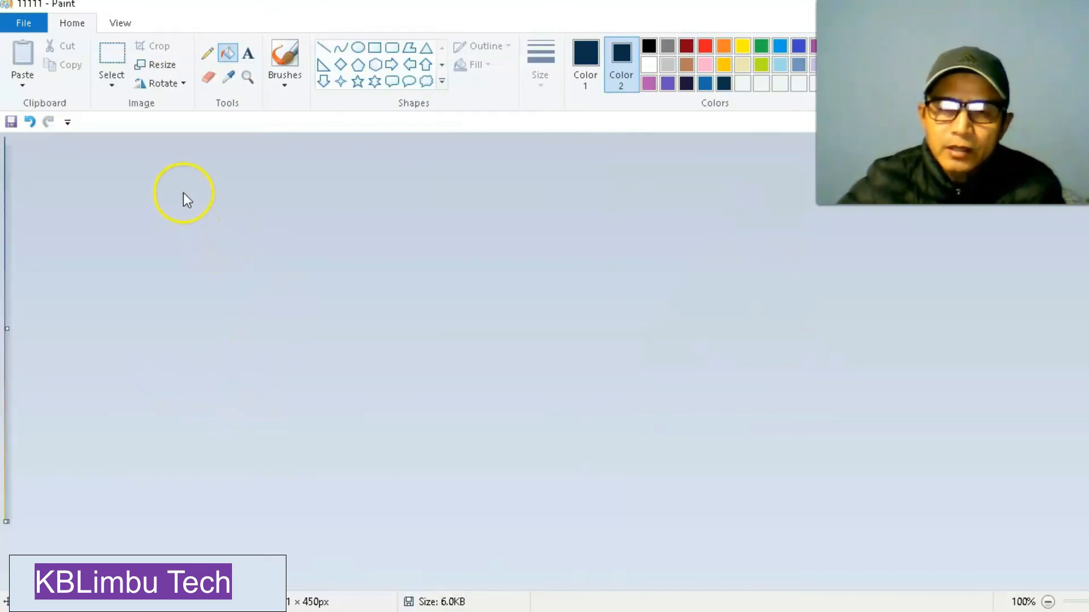
# Resize the picture by pixels to a horizontal size of 700 without maintaining the aspect ratio, keeping the vertical size at 450.
pyautogui.click(170, 67)
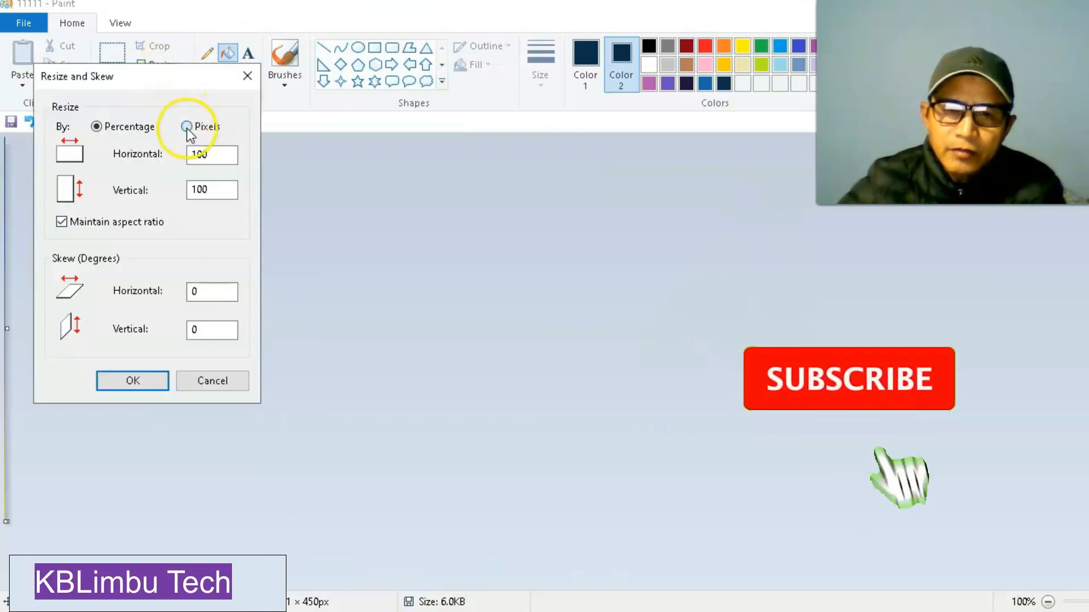
pyautogui.click(187, 127)
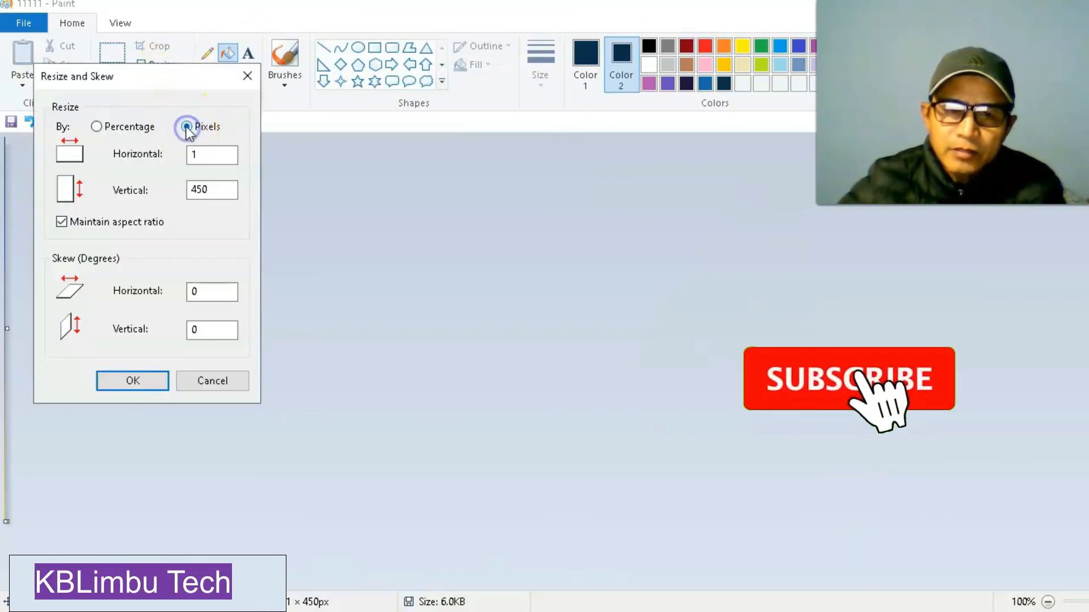
pyautogui.click(61, 222)
pyautogui.click(199, 154)
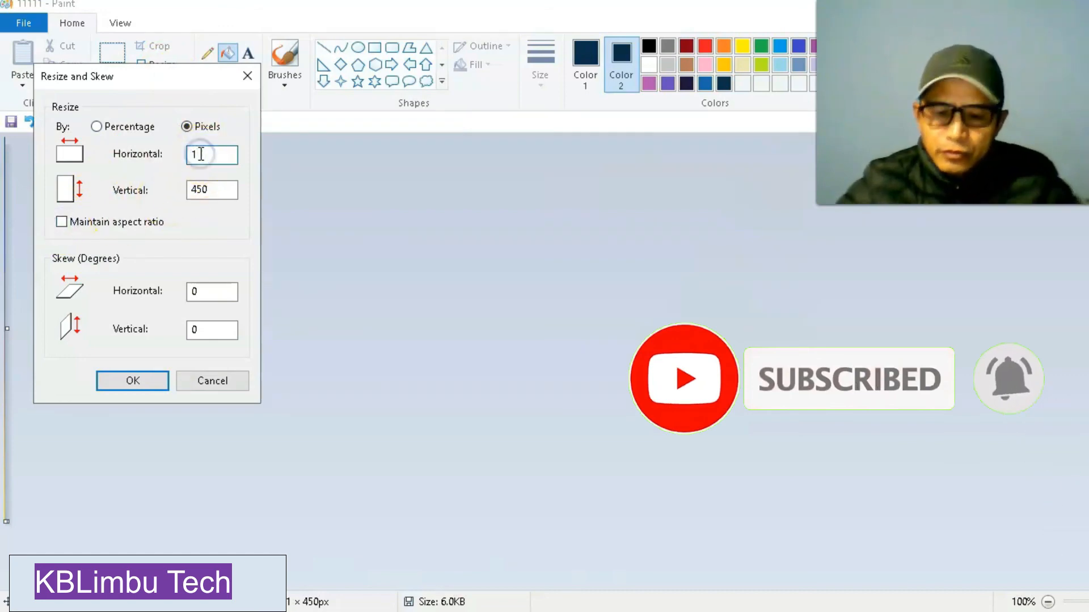
pyautogui.write('700')
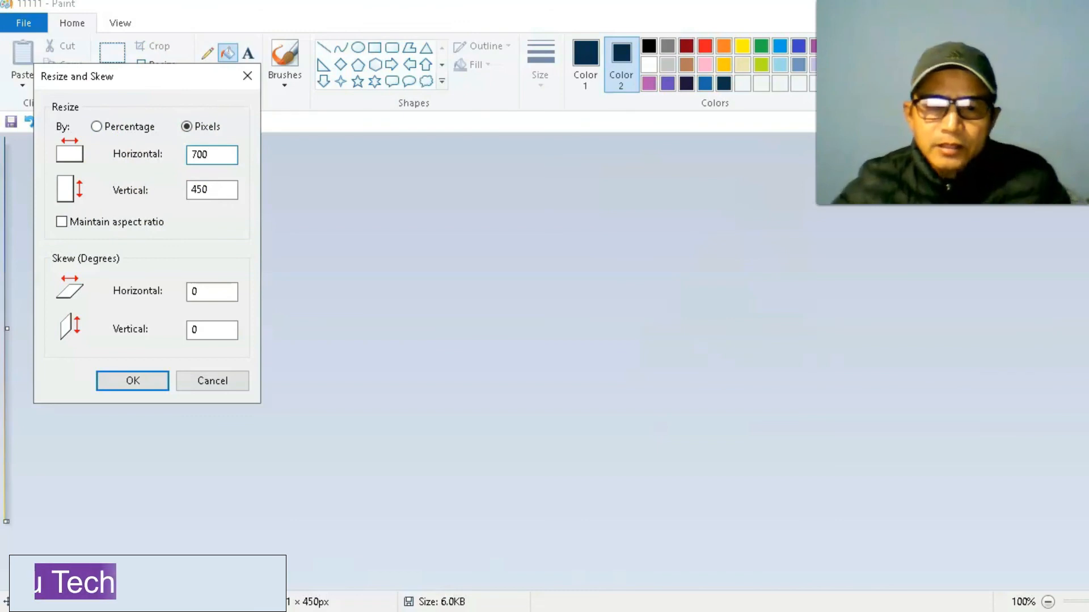
pyautogui.click(145, 381)
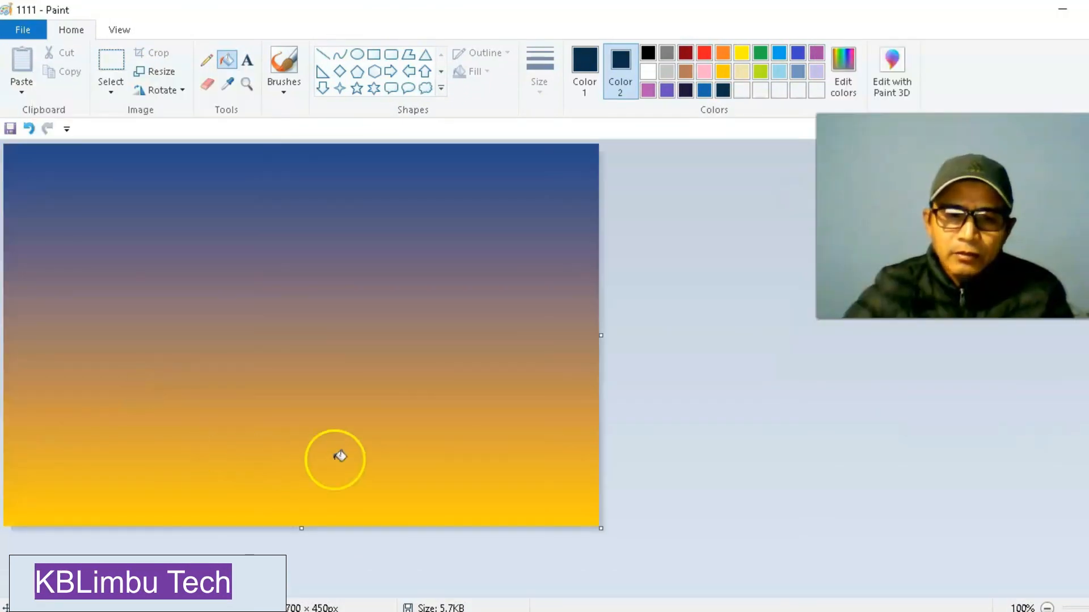